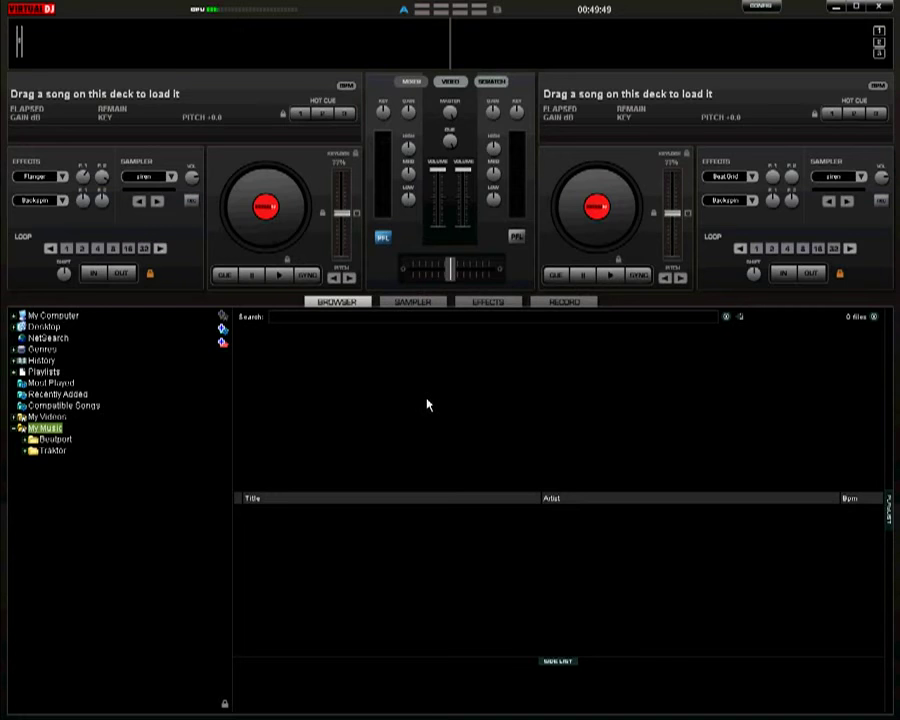
# Review the keyboard mapper's key assignments and their actions in the settings, and close the settings
pyautogui.click(766, 10)
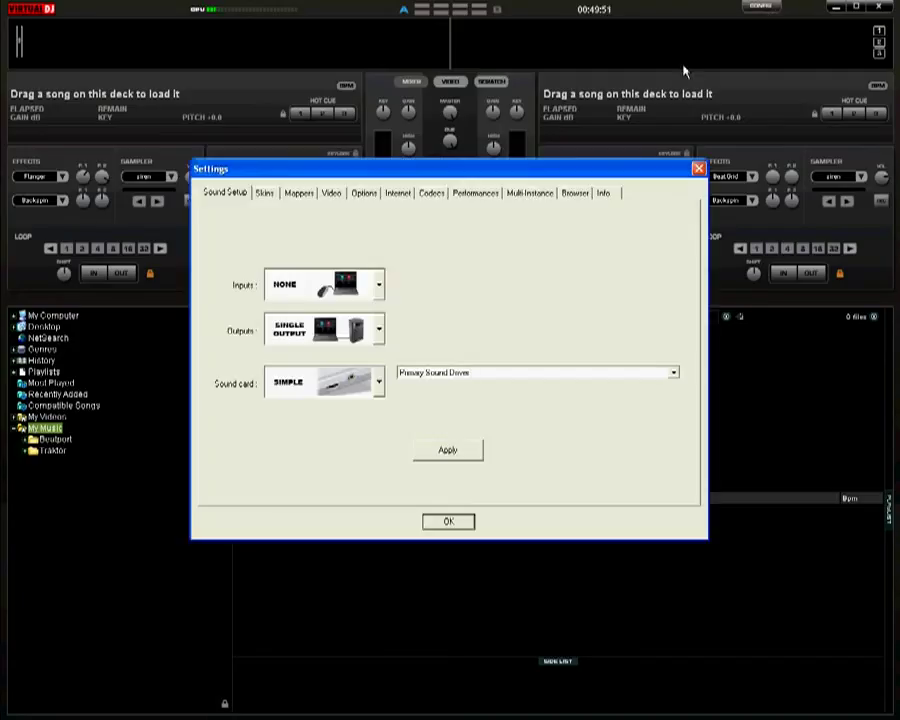
pyautogui.click(302, 202)
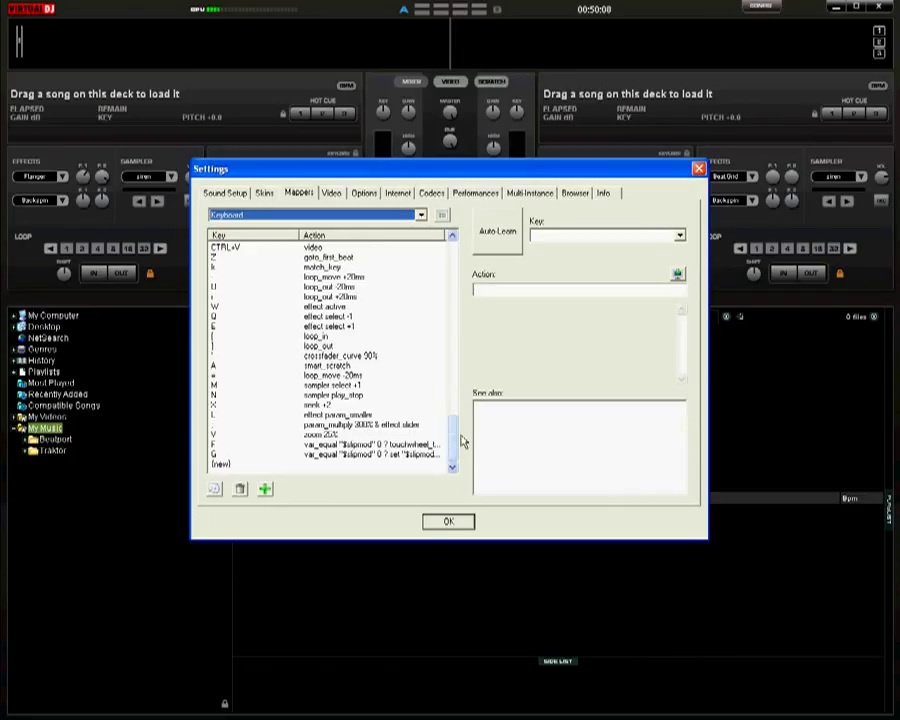
pyautogui.moveTo(462, 440); pyautogui.dragTo(468, 262)
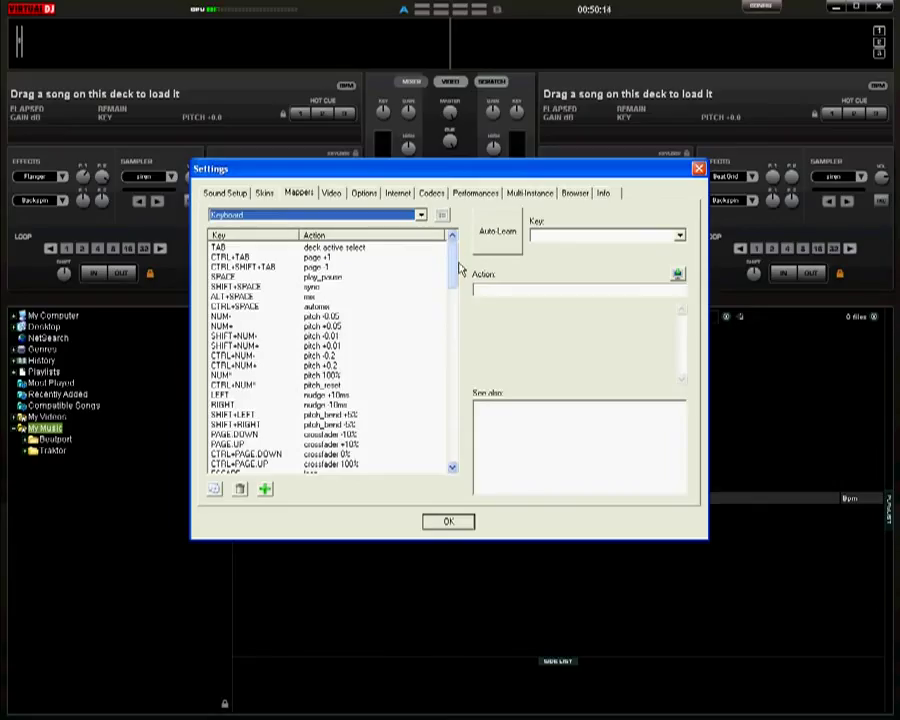
pyautogui.moveTo(460, 268); pyautogui.dragTo(451, 398)
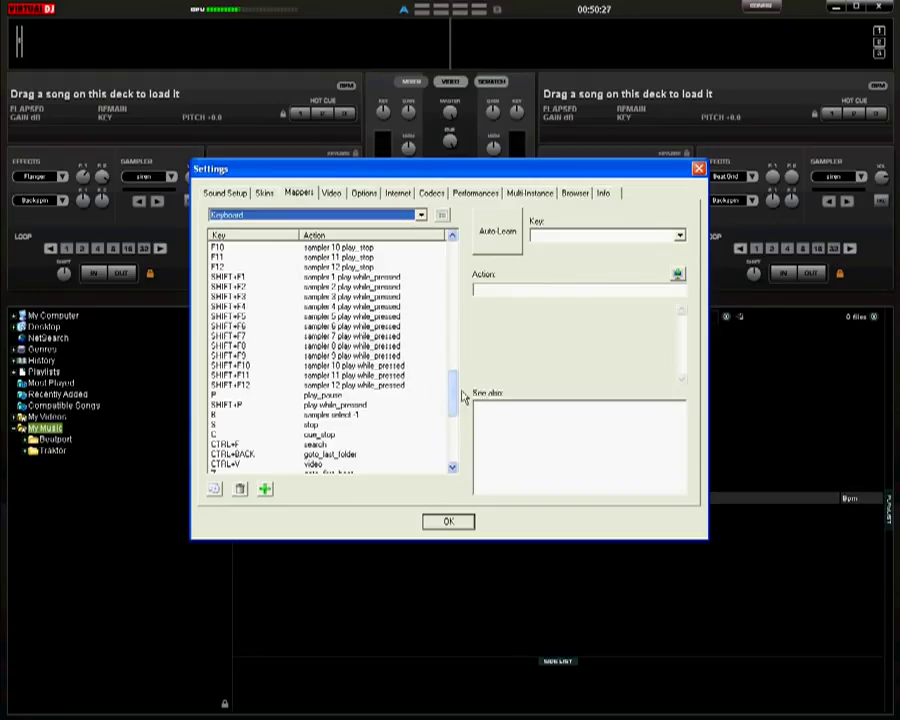
pyautogui.moveTo(463, 397); pyautogui.dragTo(463, 402)
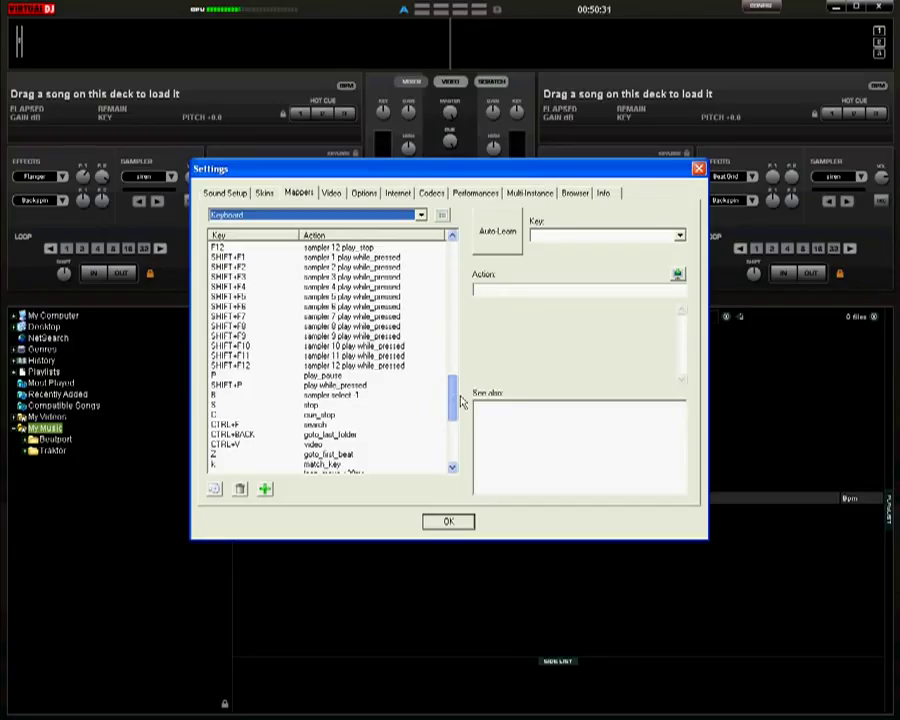
pyautogui.moveTo(463, 402); pyautogui.dragTo(457, 423)
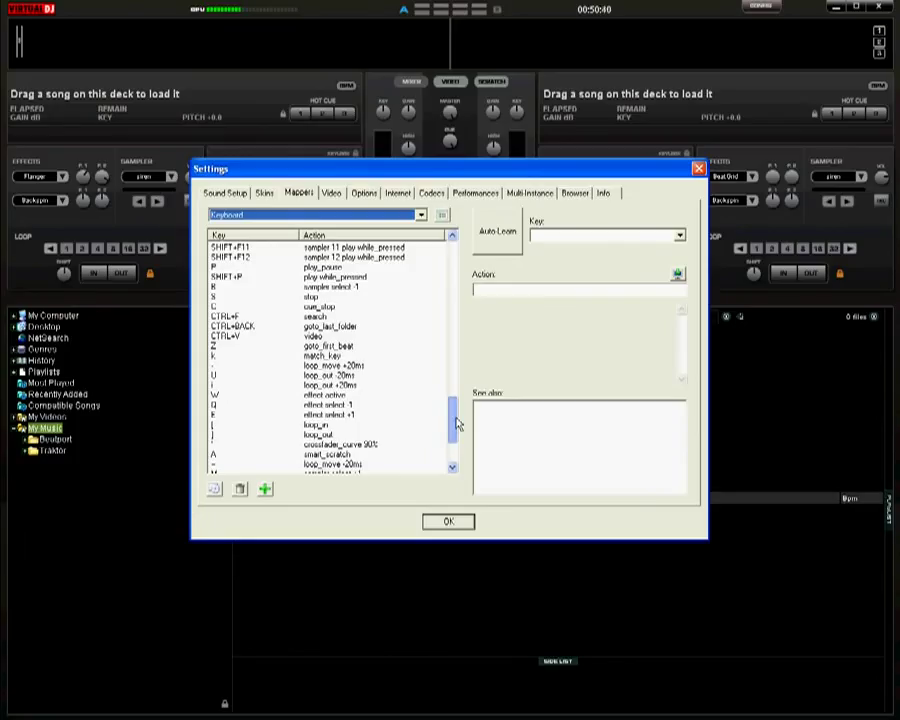
pyautogui.moveTo(457, 424); pyautogui.dragTo(454, 449)
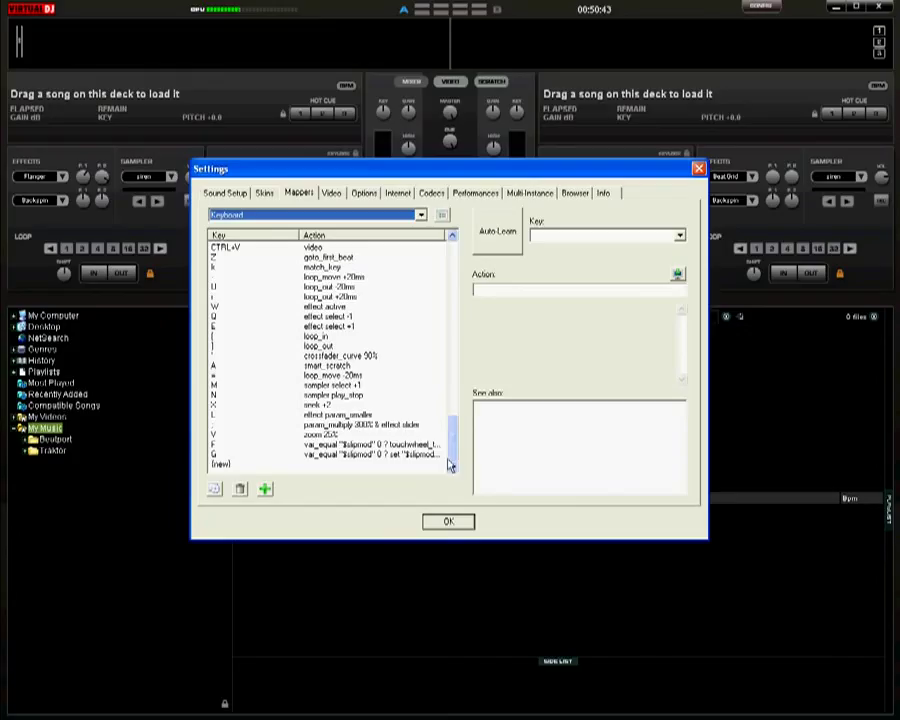
pyautogui.click(448, 523)
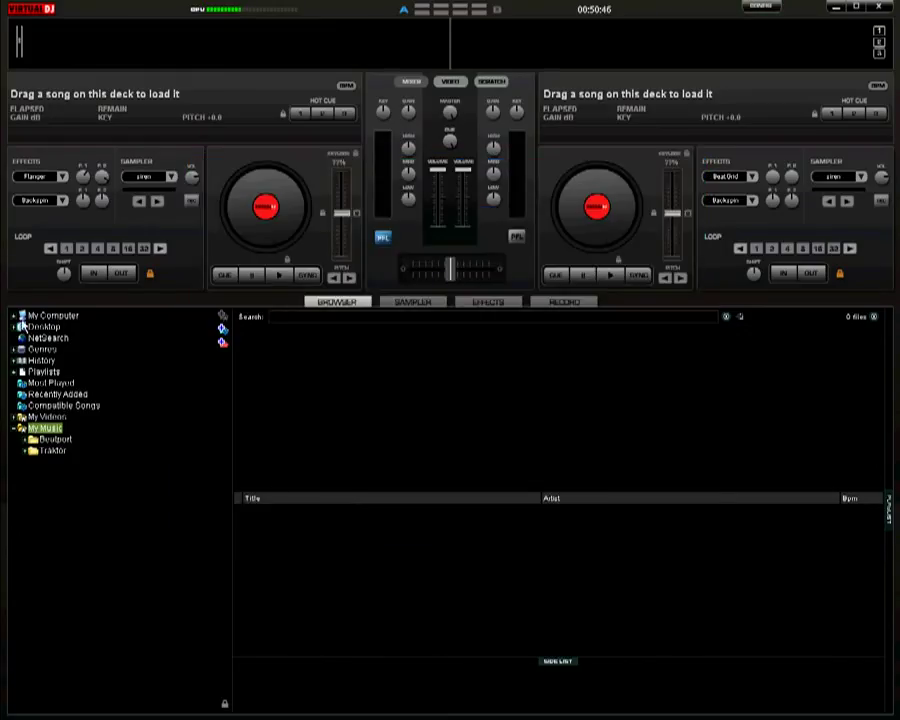
# Browse the KINGSTON (E:) drive, load "DJ automatic" onto the left deck and play it with its cues
pyautogui.click(16, 318)
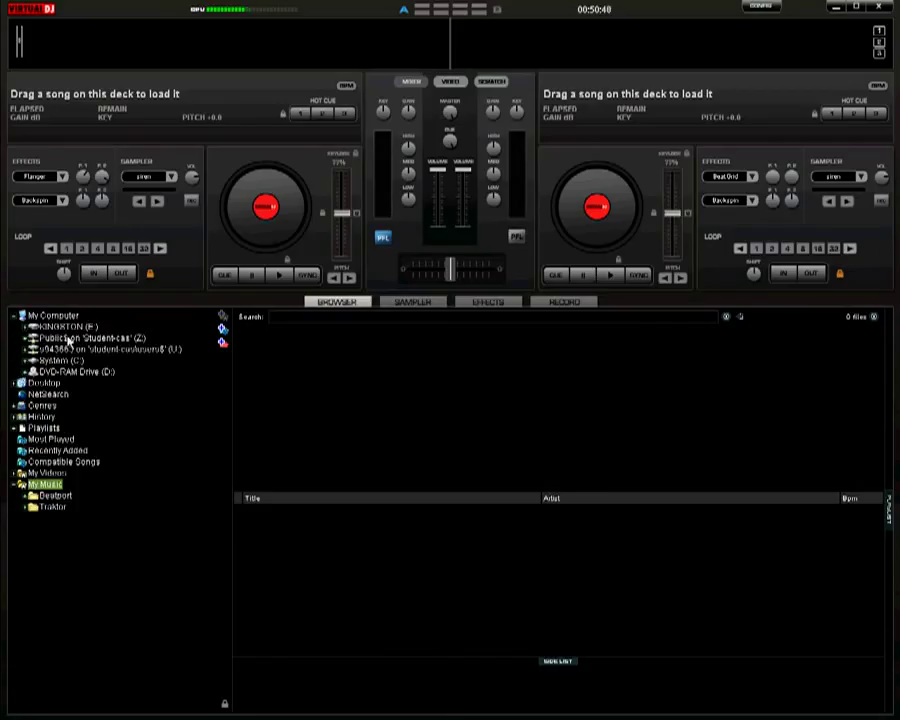
pyautogui.doubleClick(66, 327)
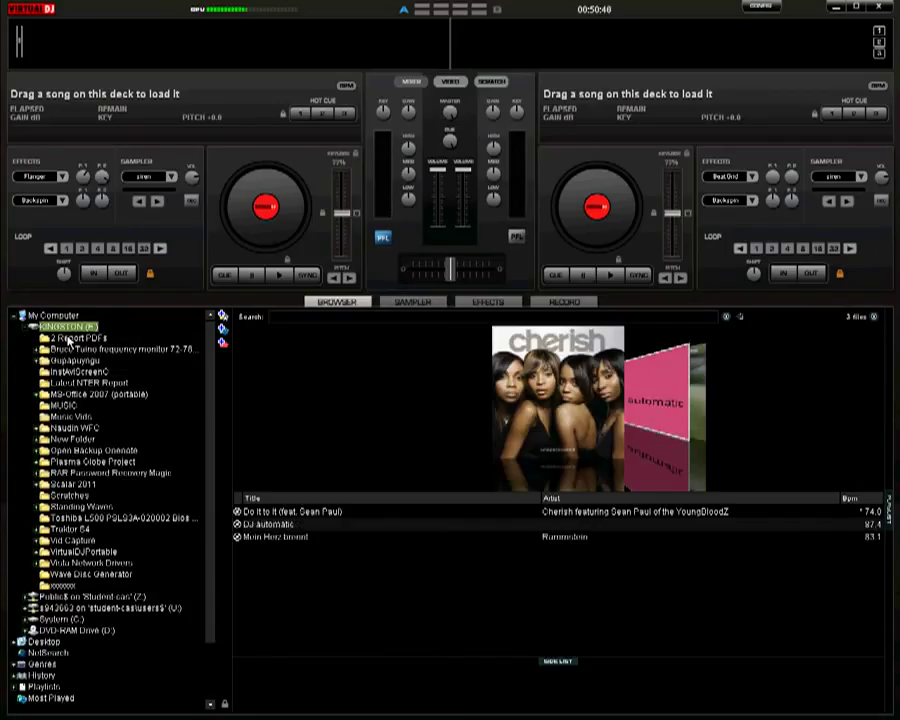
pyautogui.click(286, 530)
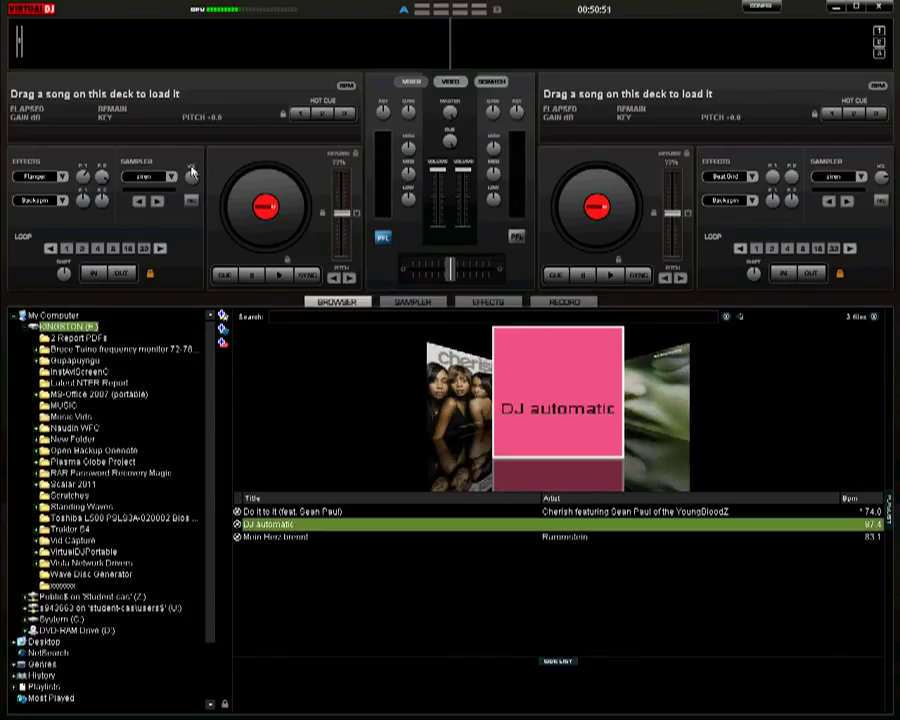
pyautogui.moveTo(184, 151); pyautogui.dragTo(184, 151)
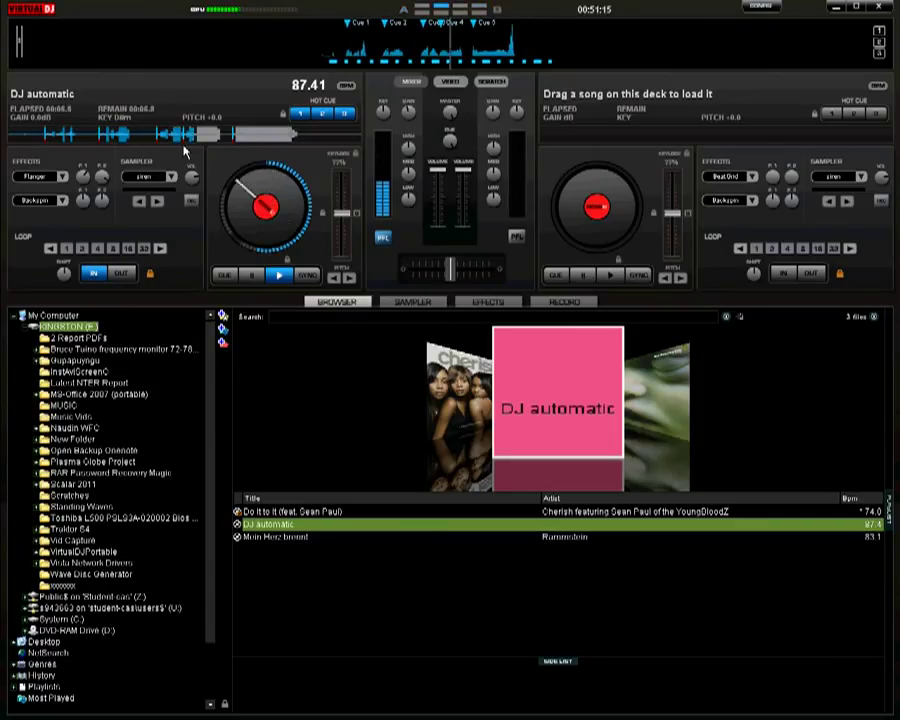
pyautogui.press('o')
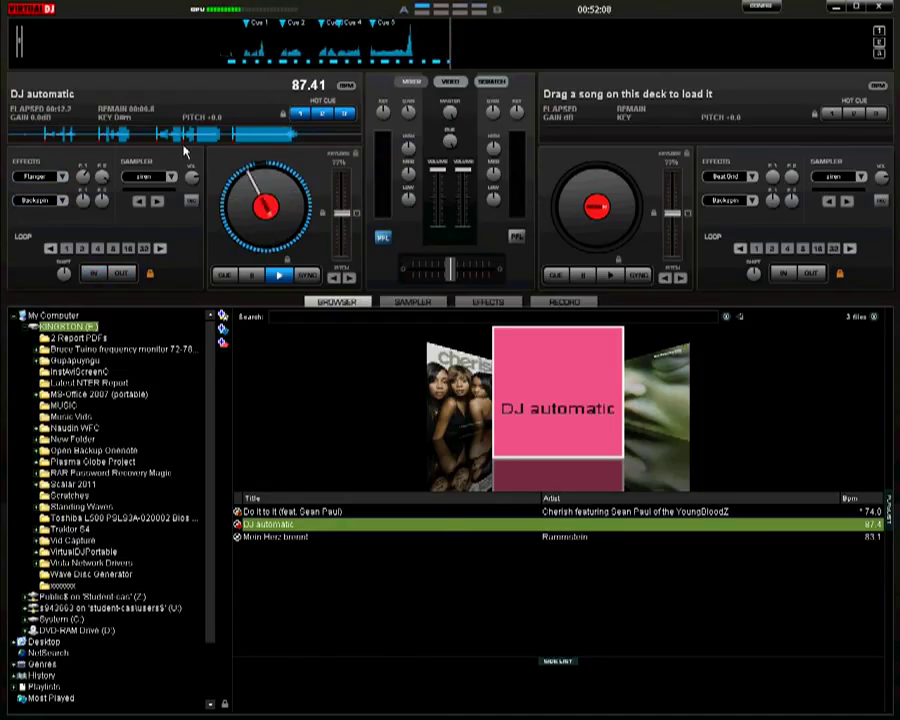
# Load "Do it to it (feat. Sean Paul)" onto the left deck in place of "DJ automatic"
pyautogui.click(288, 512)
pyautogui.moveTo(217, 157); pyautogui.dragTo(217, 157)
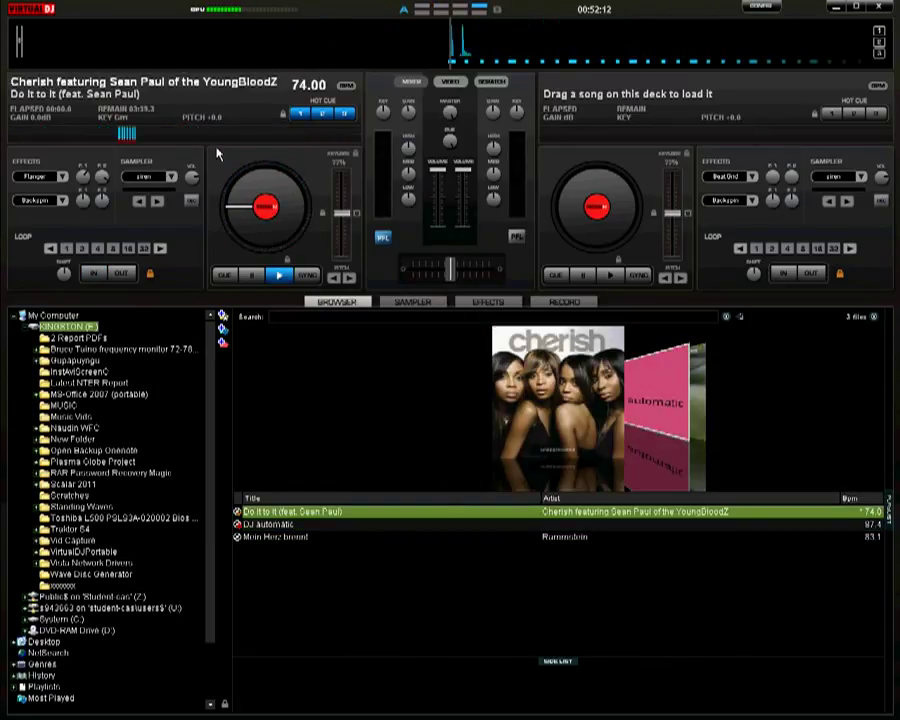
# Edit the zoom percentage in the keyboard mapping action assigned to V and accept the settings
pyautogui.click(760, 6)
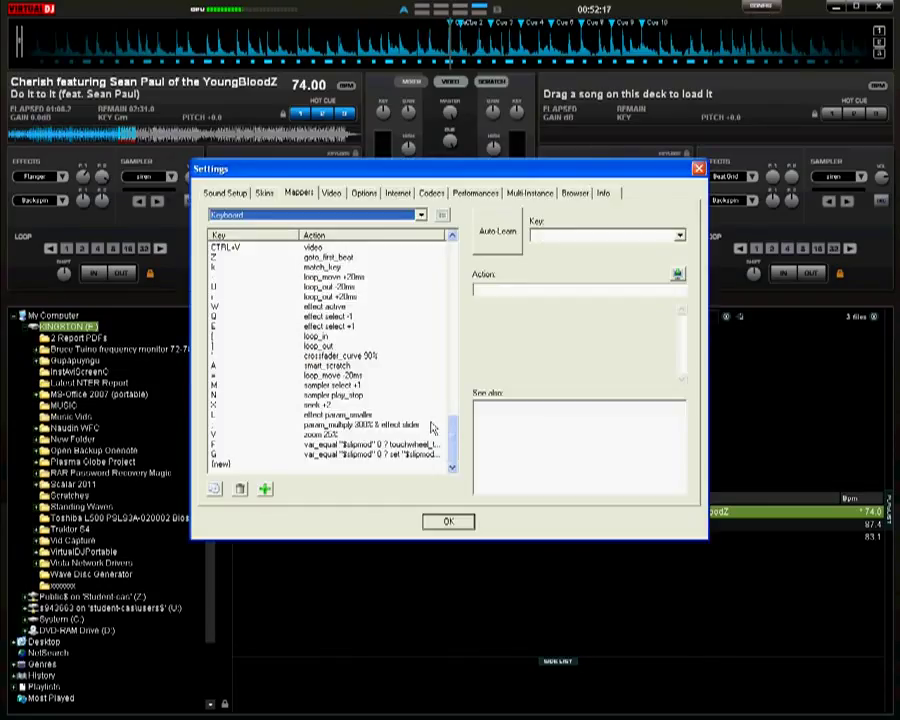
pyautogui.click(340, 436)
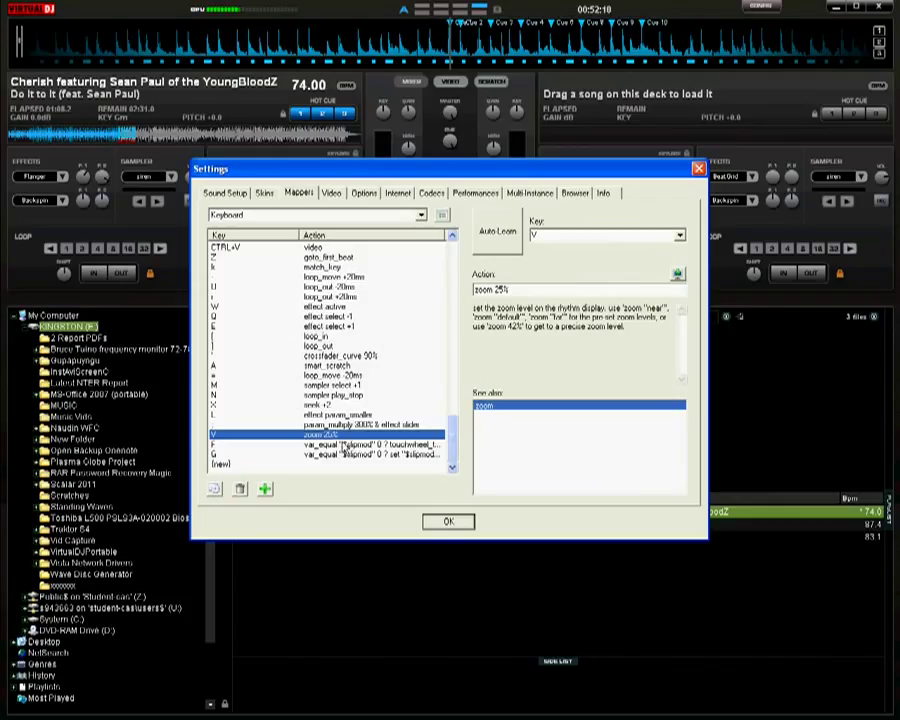
pyautogui.click(500, 290)
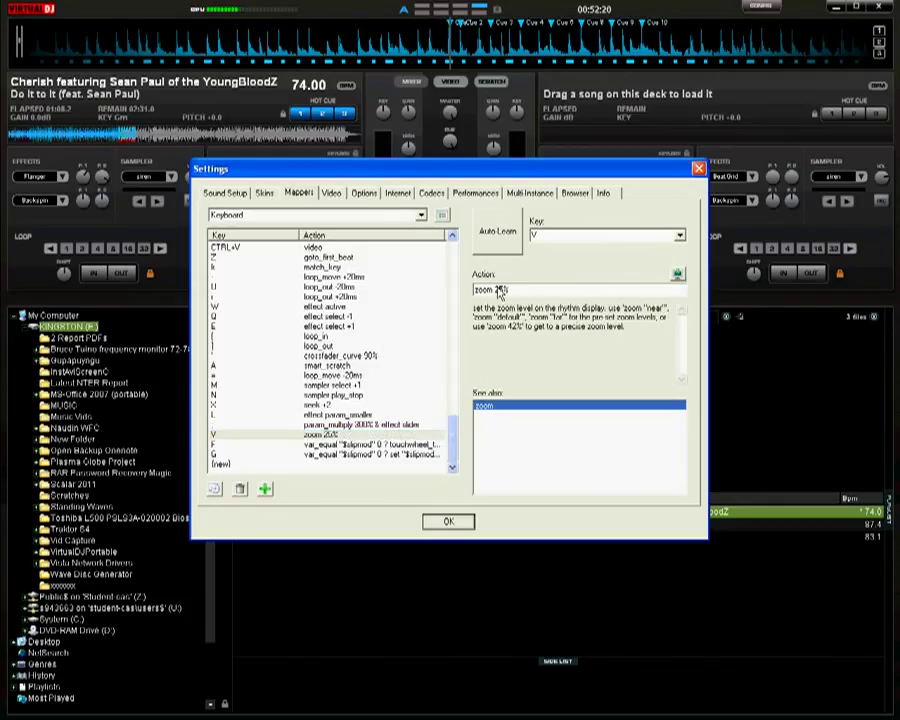
pyautogui.press('BackSpace')
pyautogui.click(460, 524)
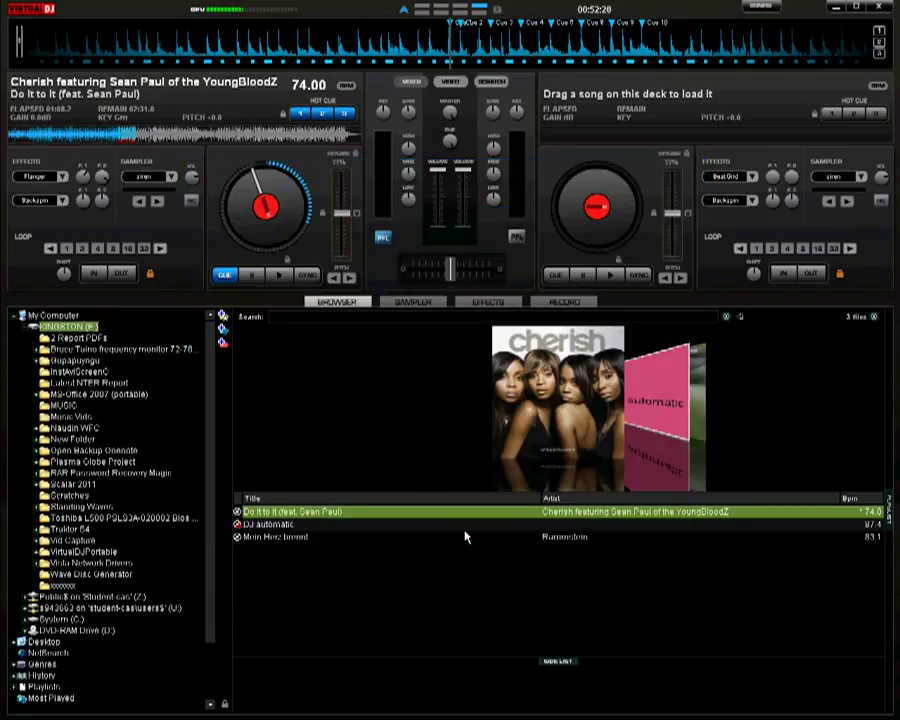
# Play "Do it to it" on the left deck, repeatedly pausing, cue-stopping and resuming it, and leave it paused
pyautogui.press('space')
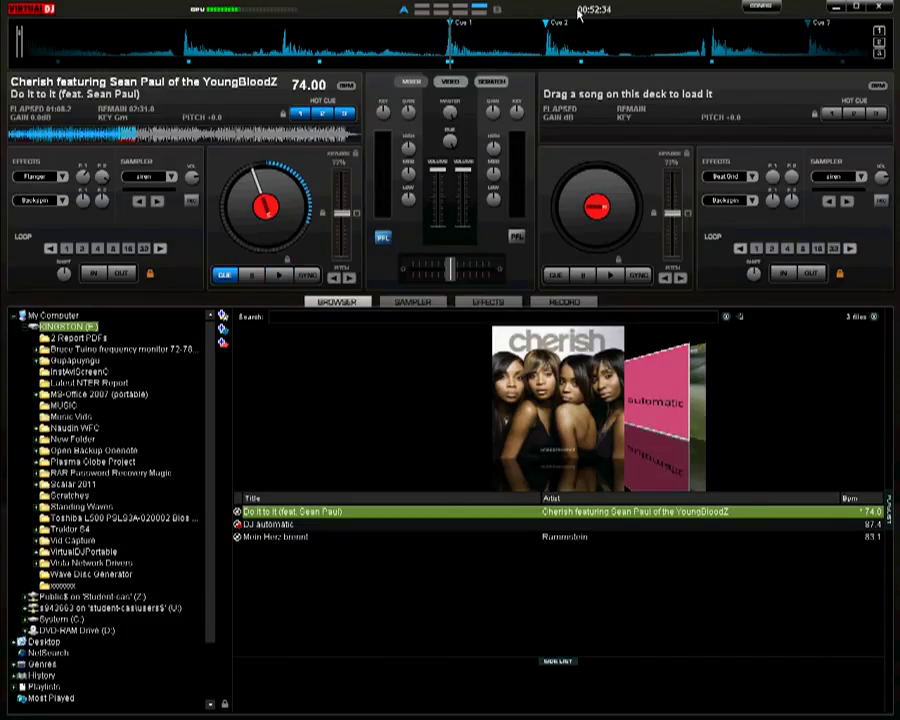
pyautogui.press('space')
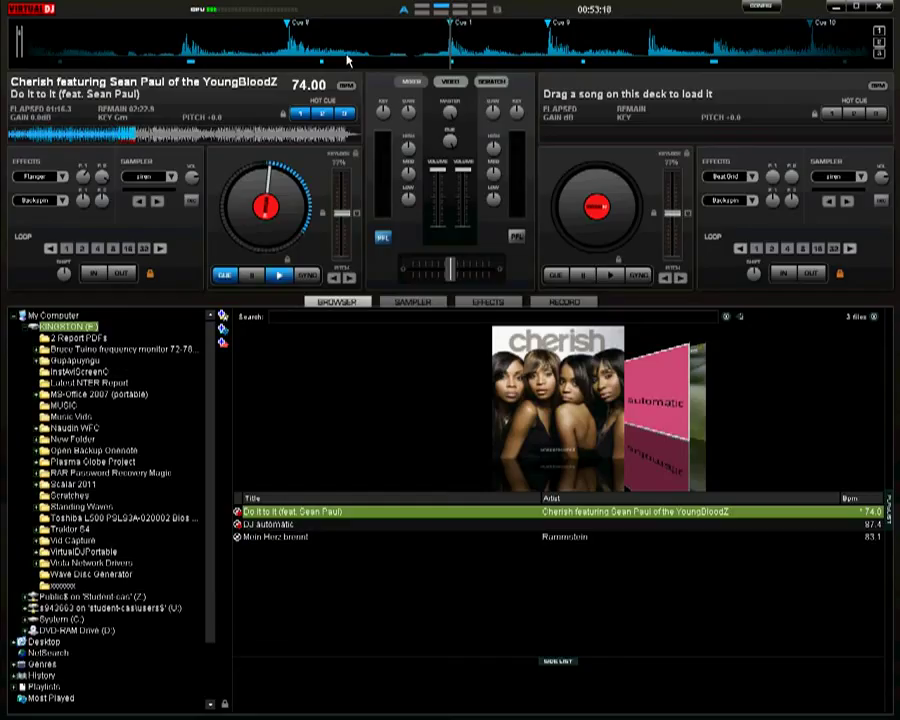
pyautogui.press('space')
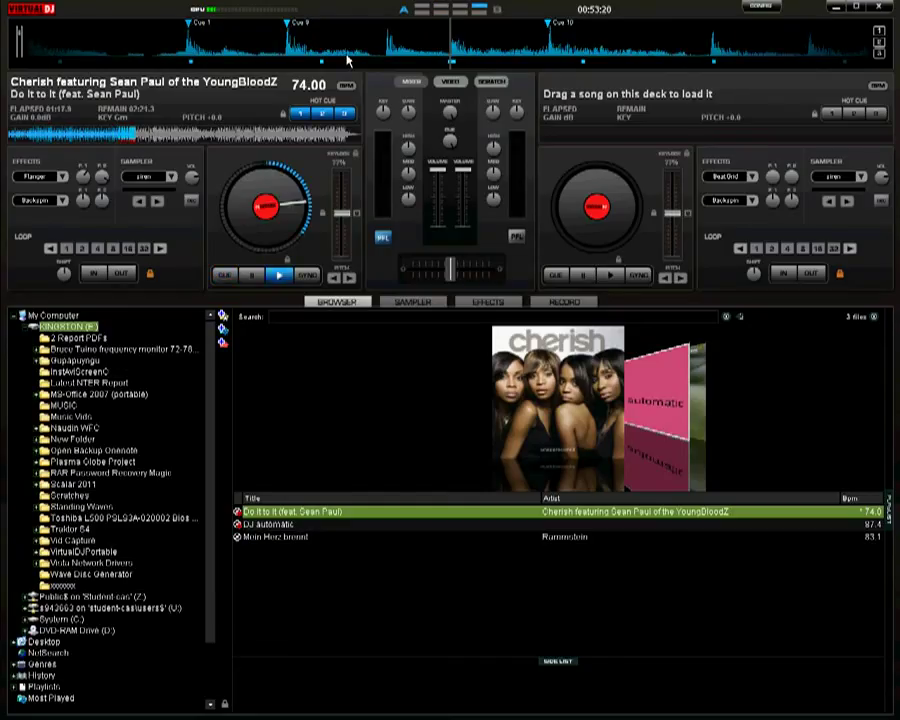
pyautogui.press('c')
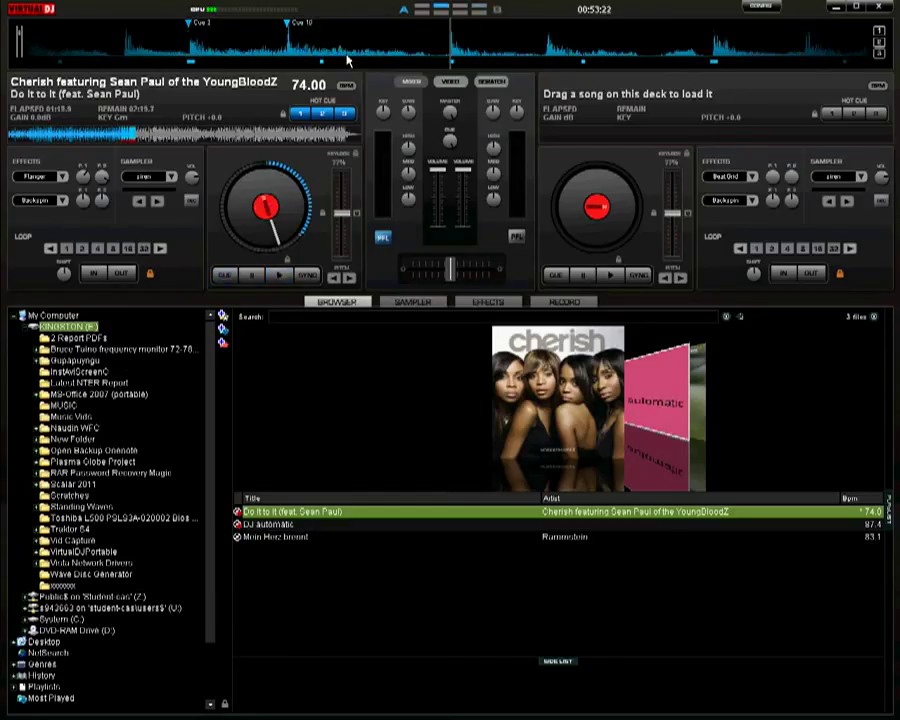
pyautogui.press('space')
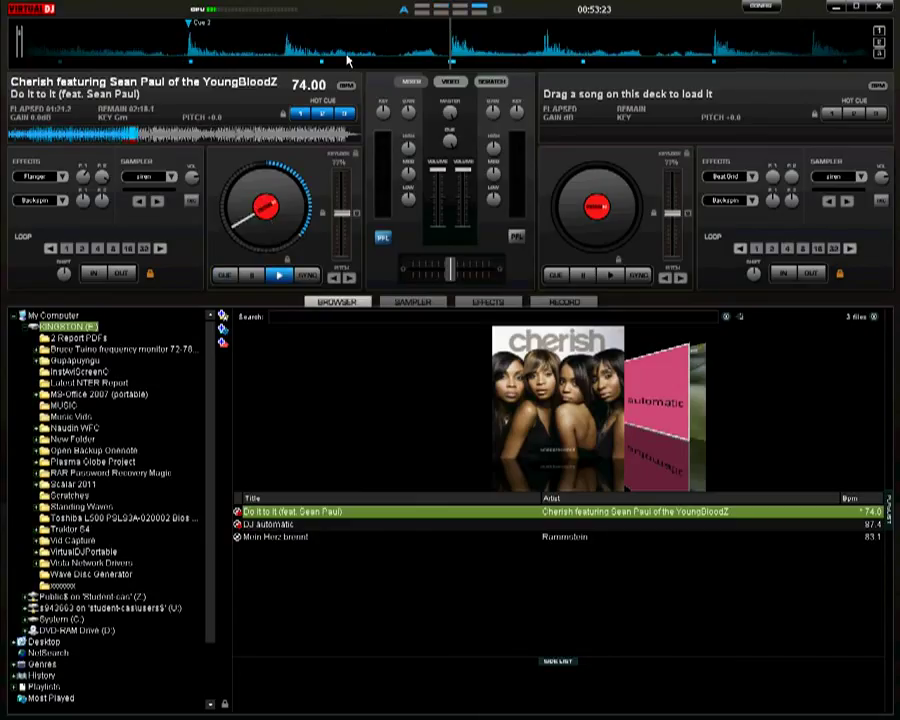
pyautogui.press('c')
pyautogui.press('c')
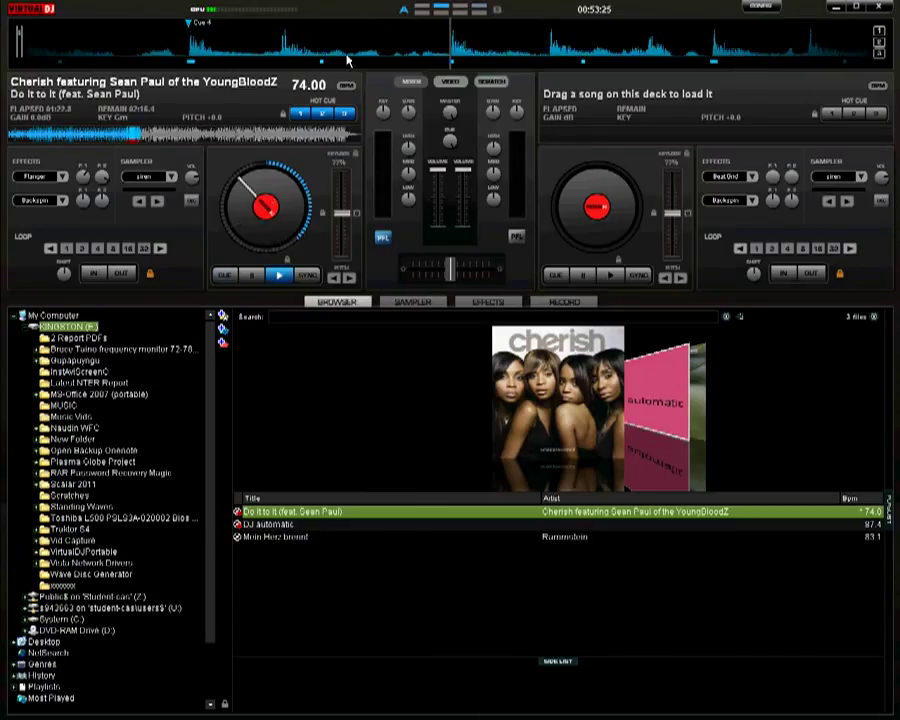
pyautogui.press('space')
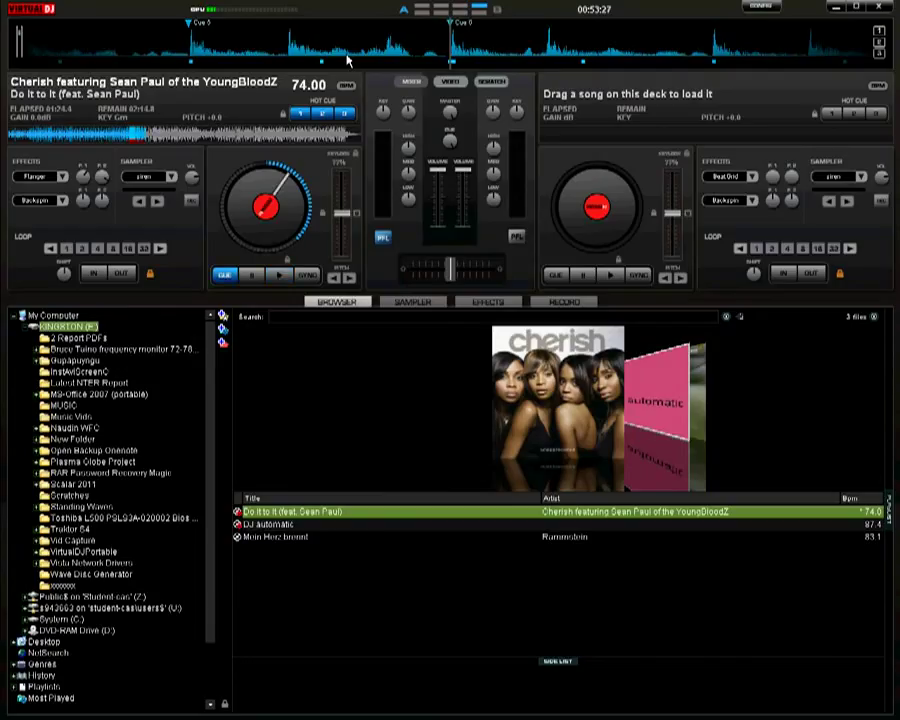
pyautogui.press('c')
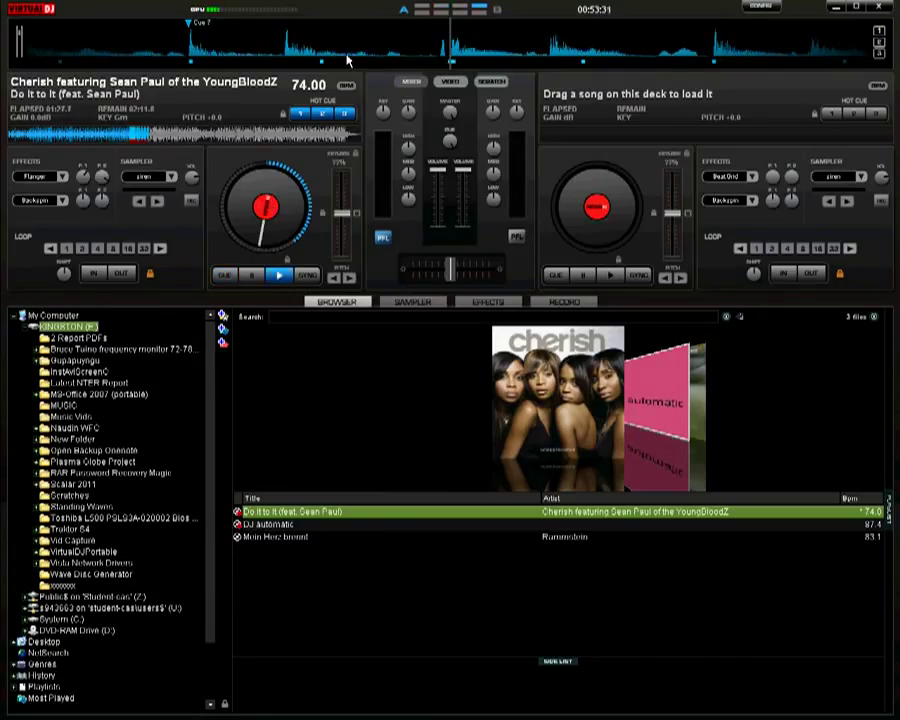
pyautogui.press('c')
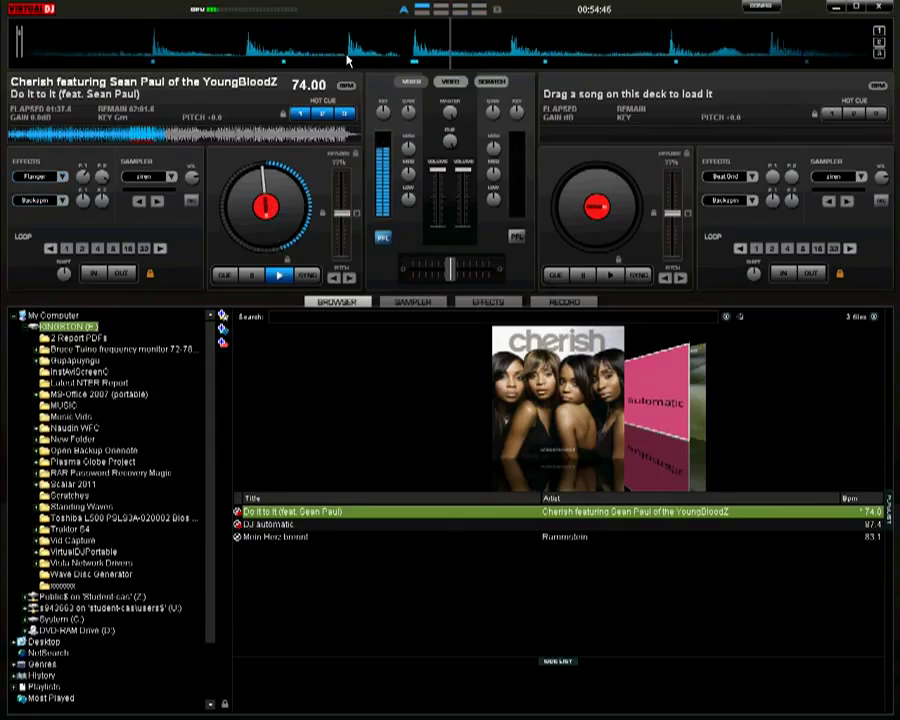
pyautogui.press('space')
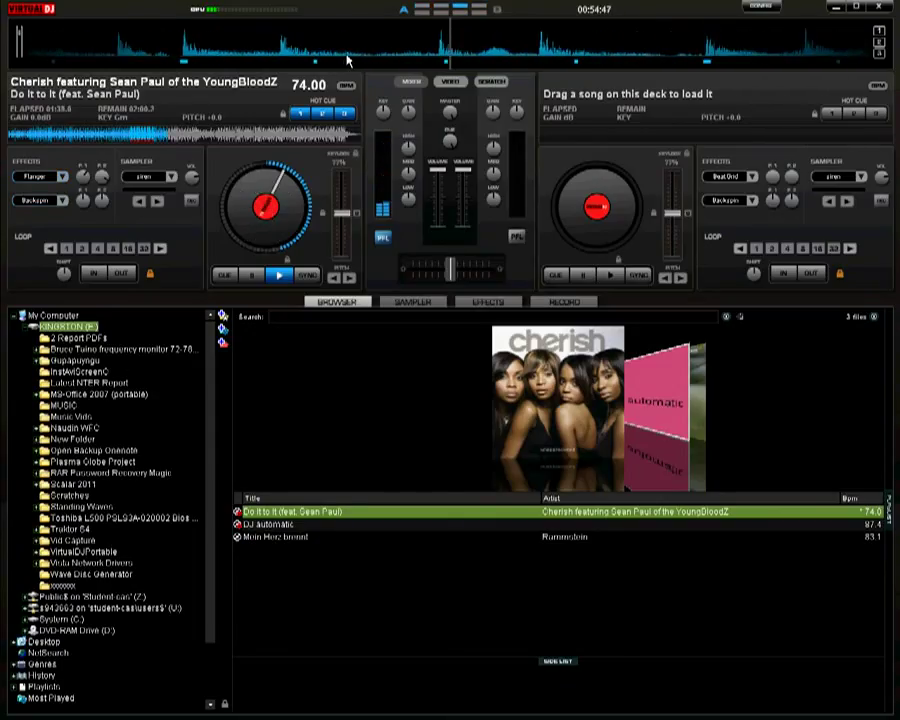
# Set the left deck's first effect slot to backspin and its second effect slot to brake
pyautogui.click(64, 179)
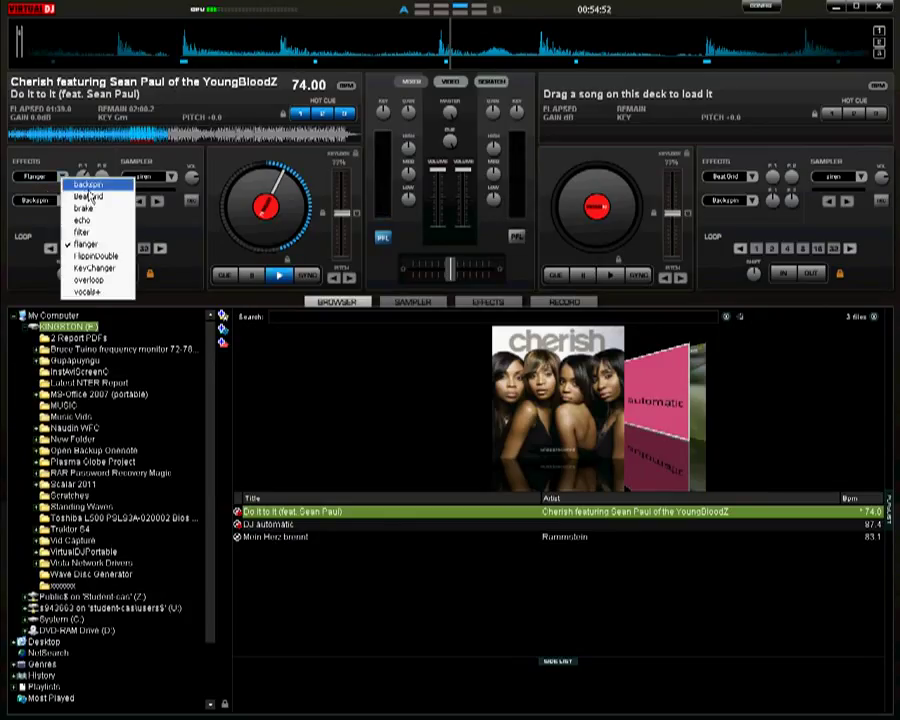
pyautogui.click(86, 185)
pyautogui.click(68, 205)
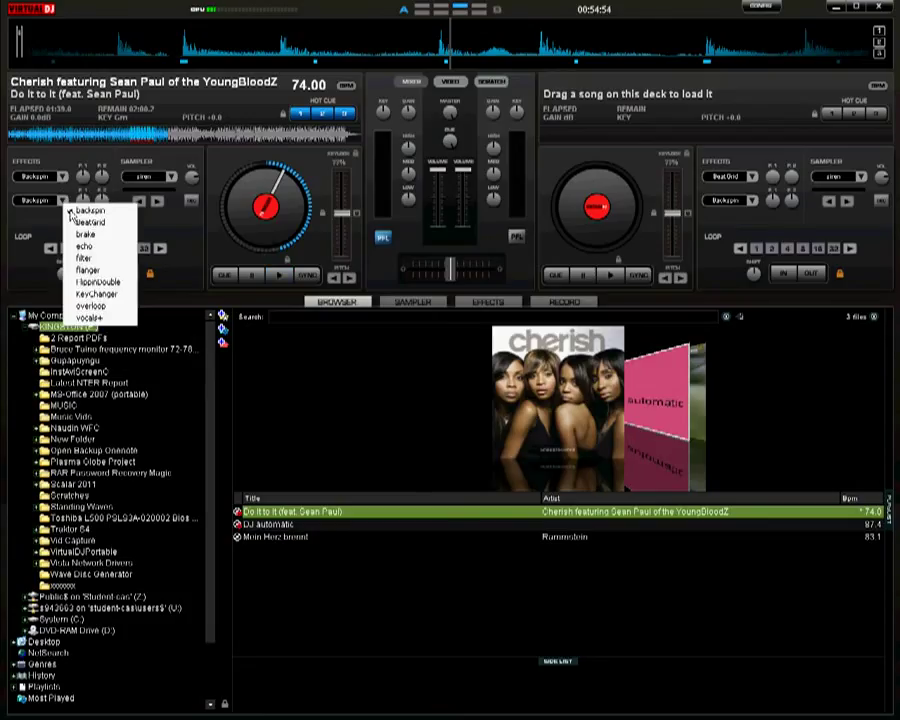
pyautogui.click(85, 235)
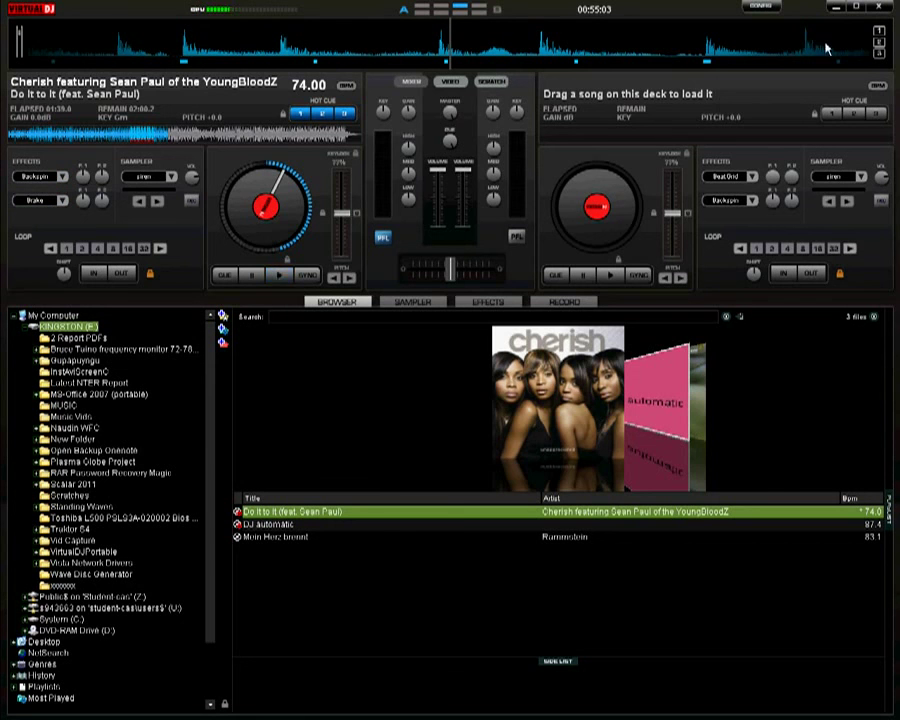
# Close VirtualDJ and switch to the Sonne screen capture program
pyautogui.click(889, 15)
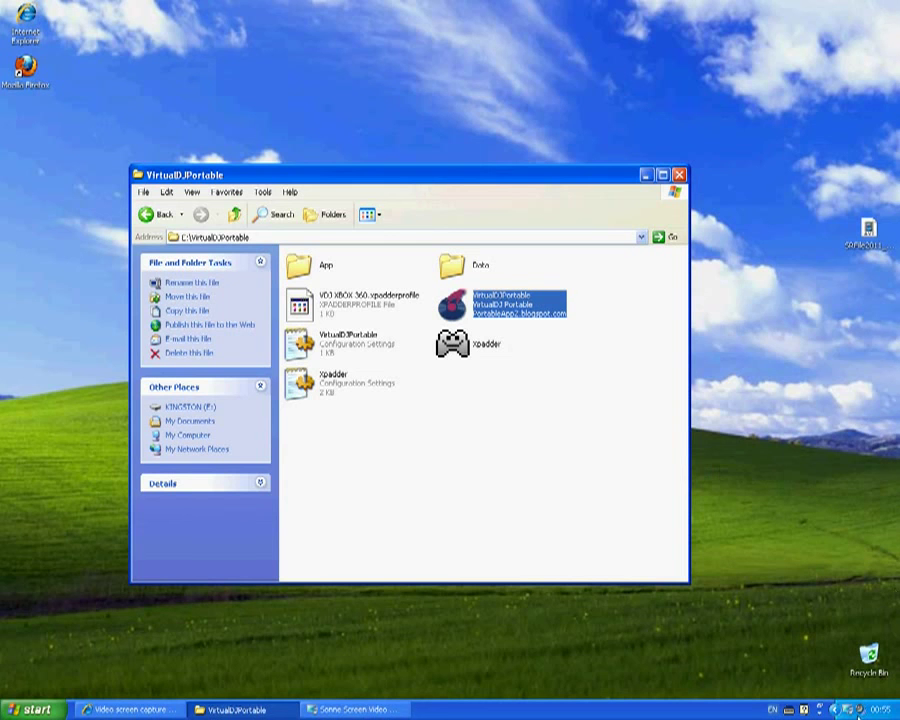
pyautogui.click(857, 709)
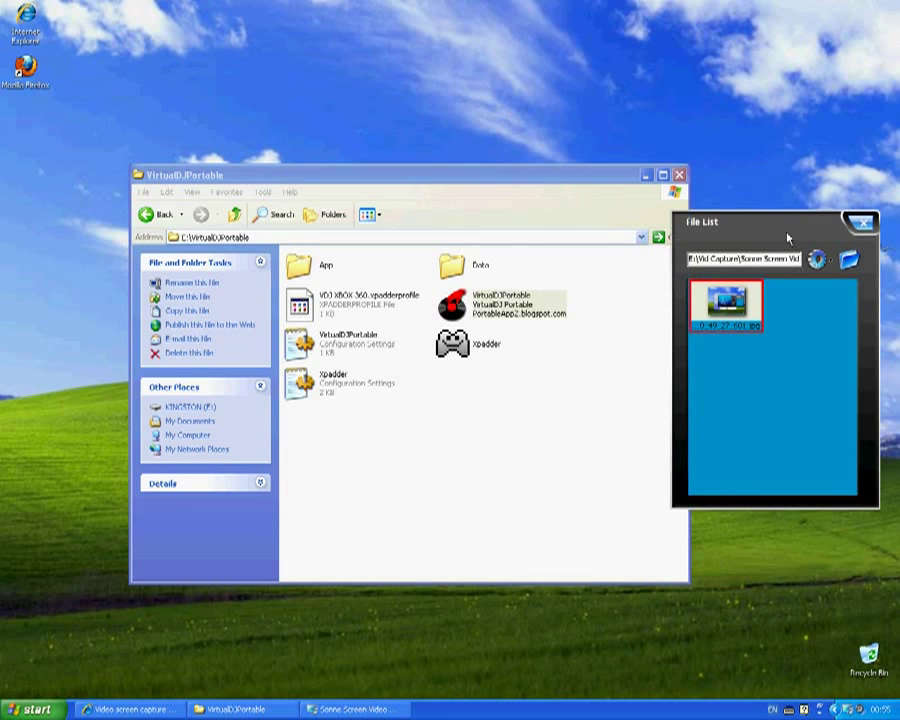